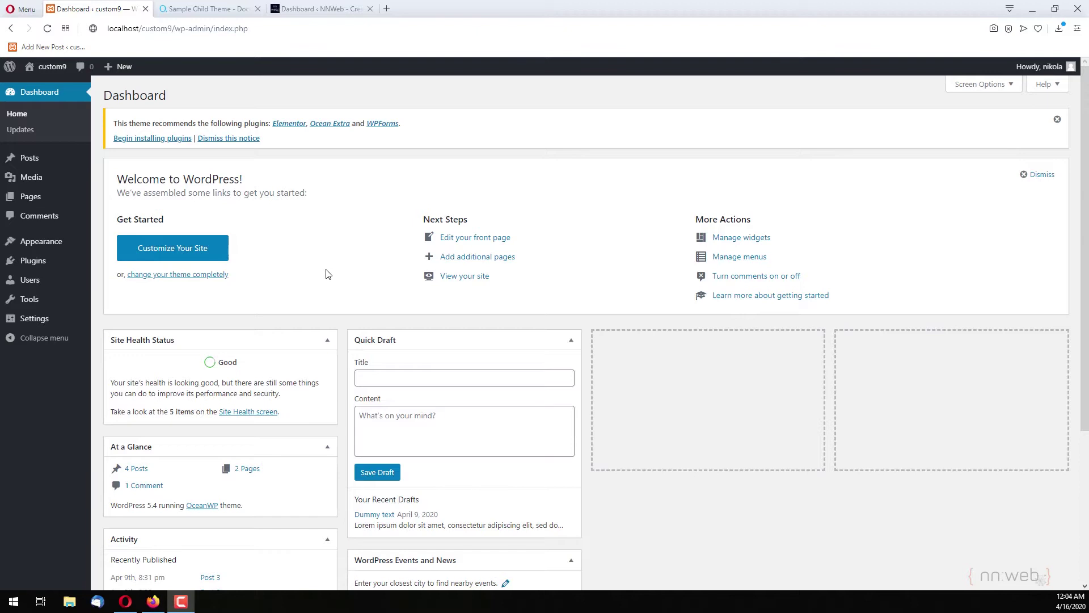
Switch to the NNWeb site's dashboard and open the OceanWP theme's header.php in the theme editor.
mouse_move(55, 243)
left_click(327, 10)
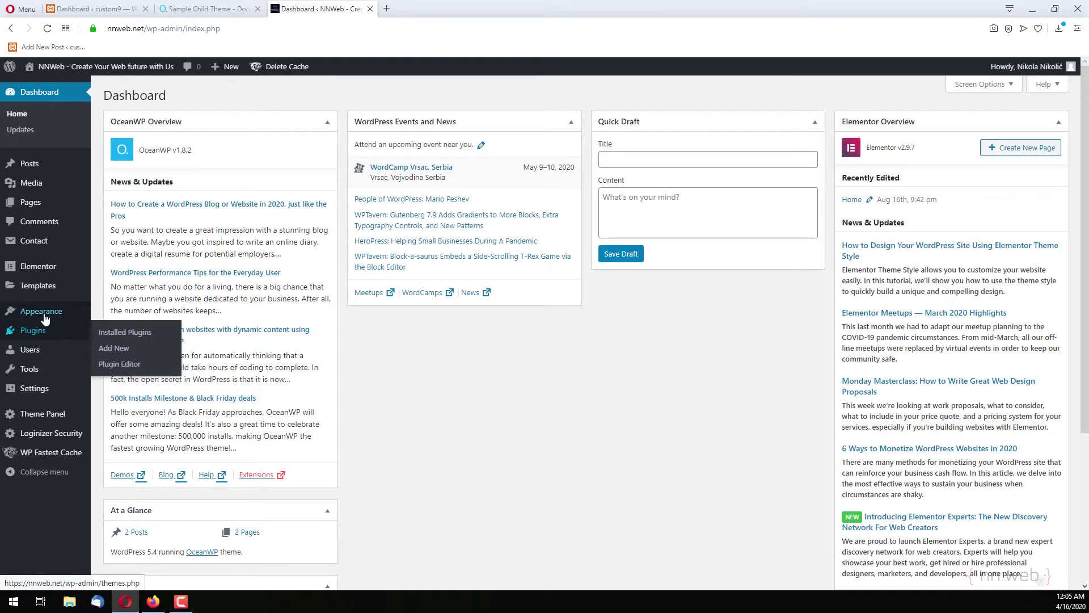
mouse_move(75, 313)
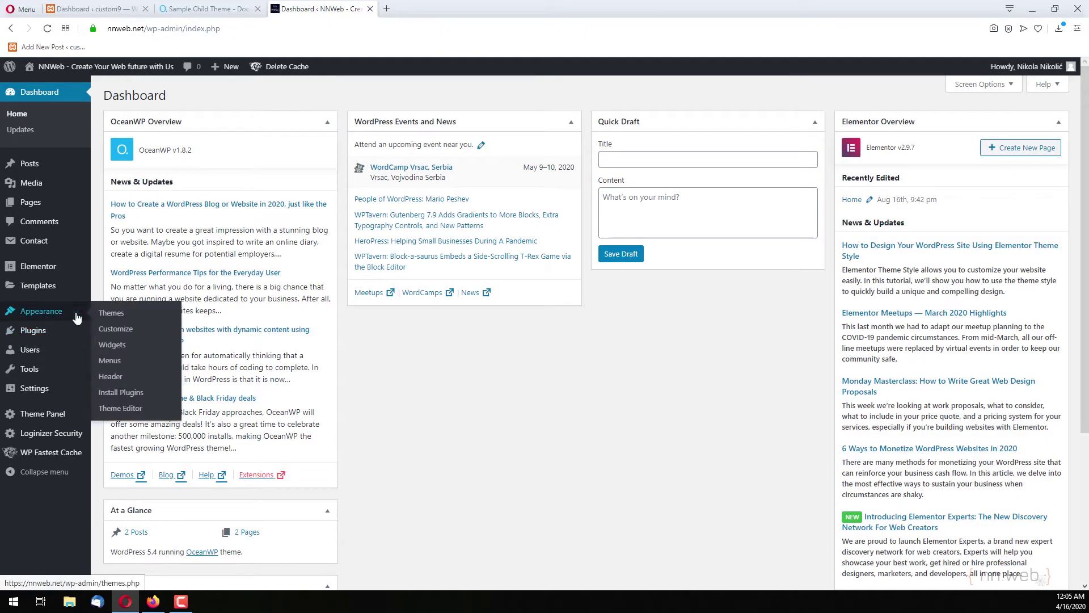
left_click(127, 410)
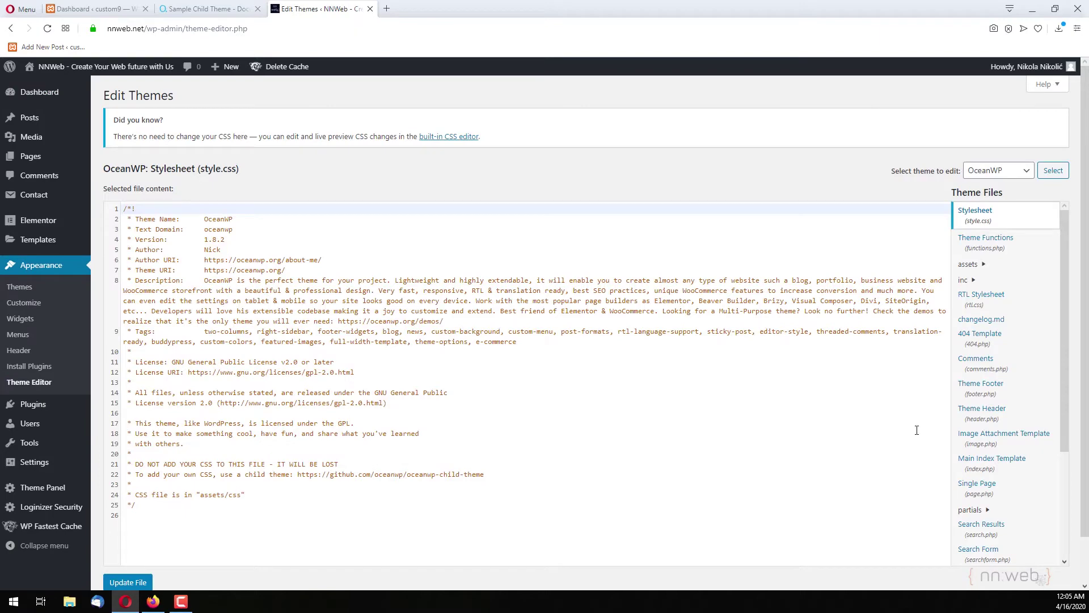
left_click(982, 409)
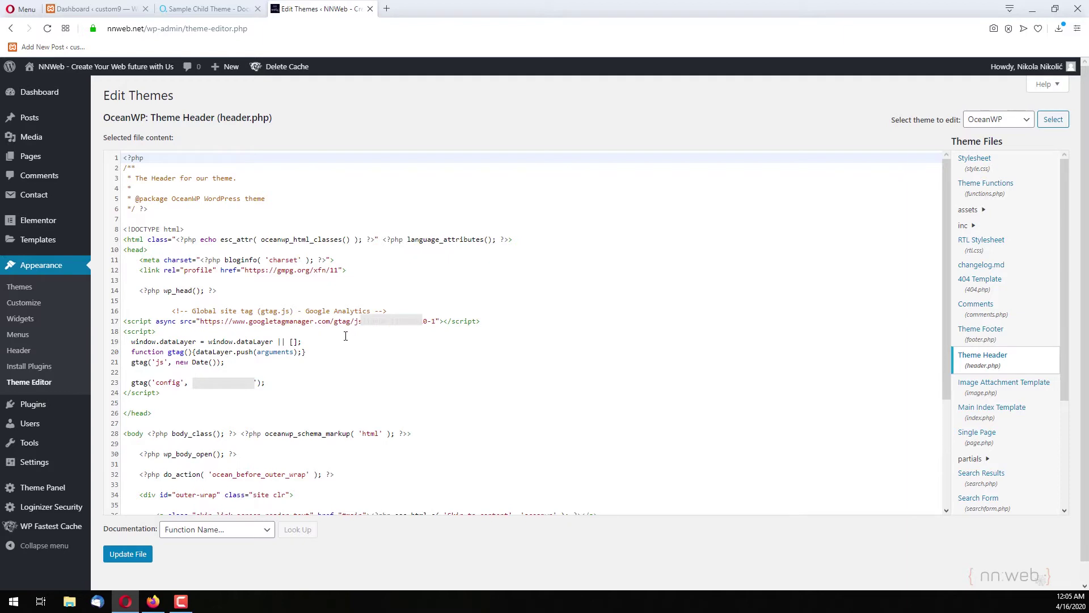
Examine the Google Analytics global site tag code in header.php.
left_click_drag(346, 336, 174, 314)
left_click(449, 335)
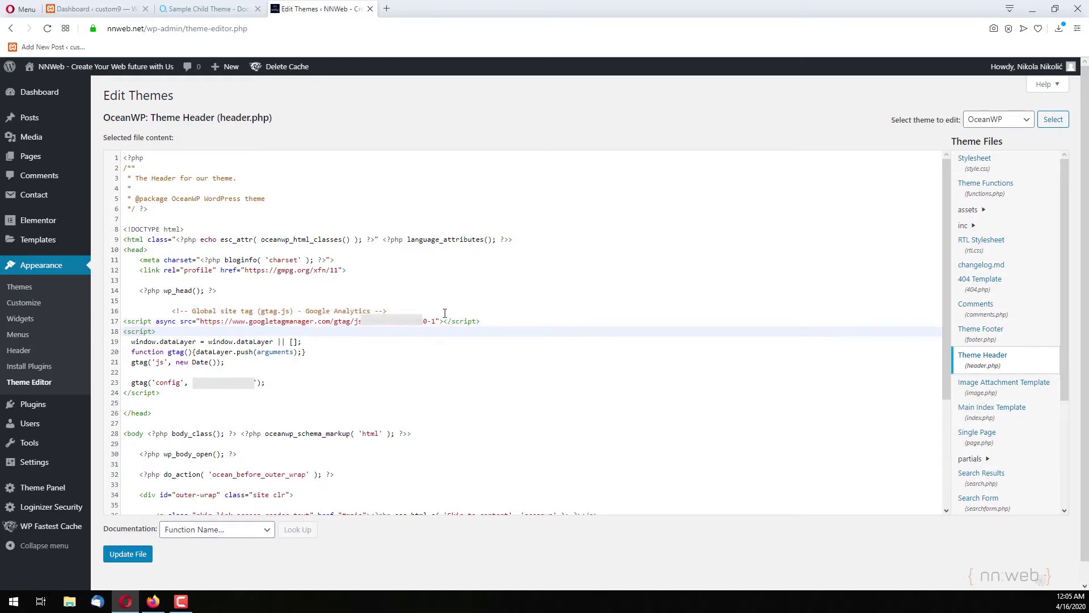
key("Up")
key("Up")
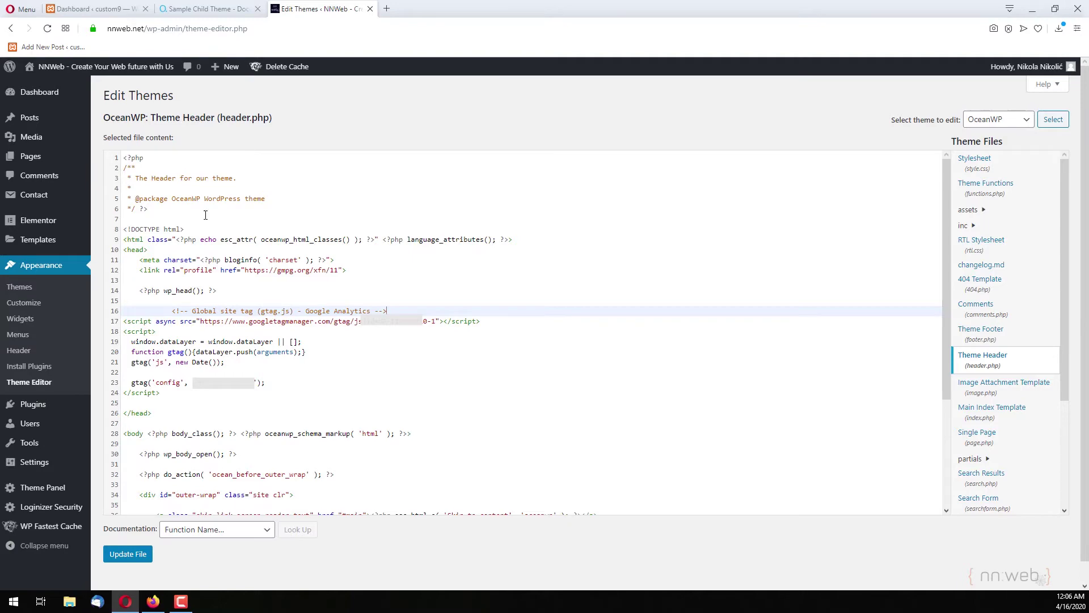
Download the sample OceanWP child theme as a ZIP from the GitHub repository linked in the OceanWP documentation.
left_click(97, 9)
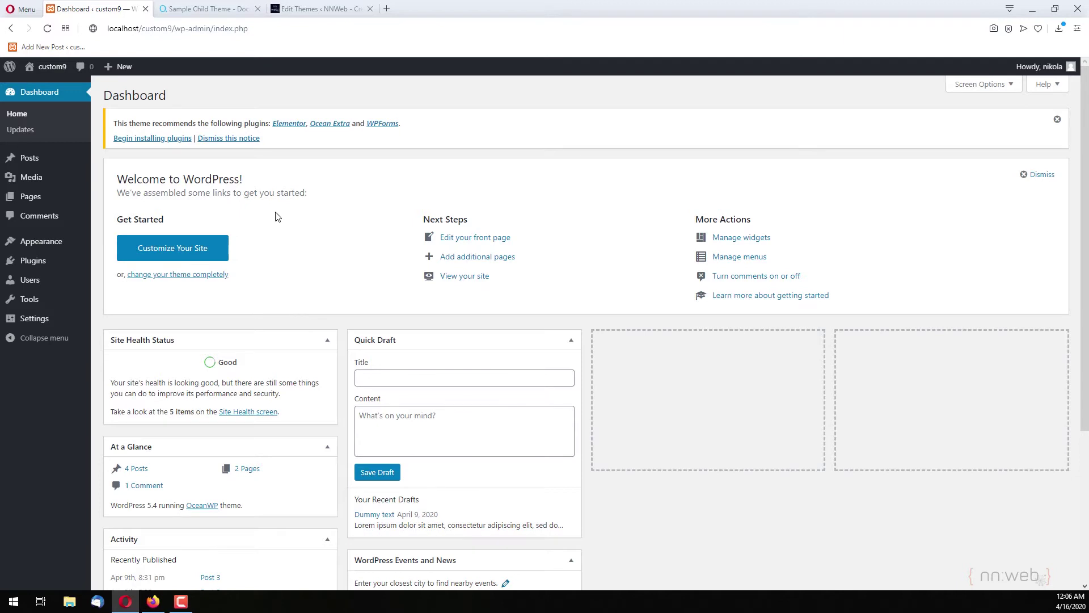
left_click(219, 14)
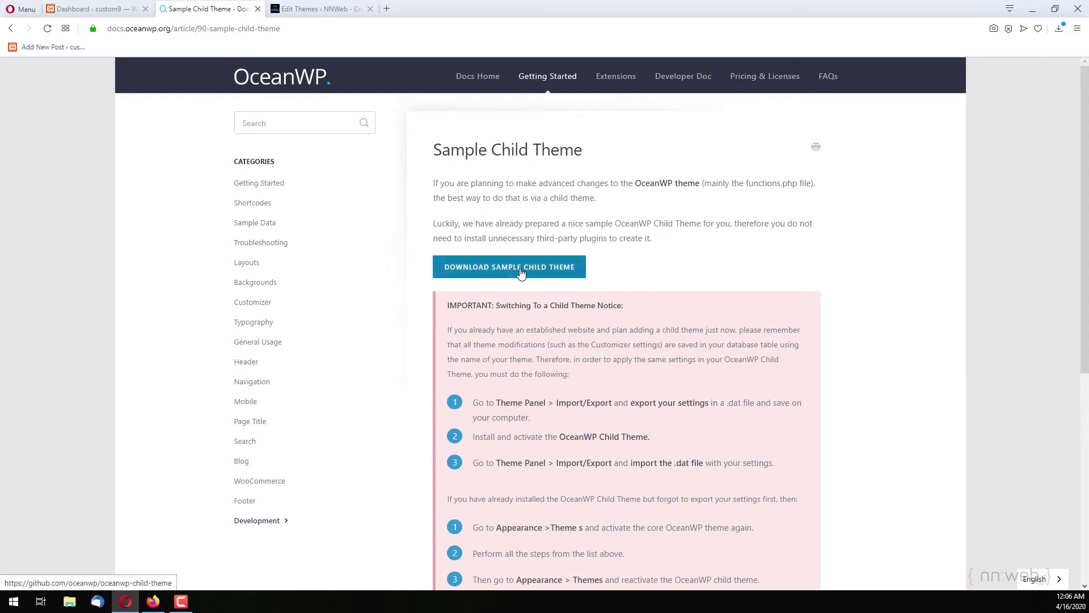
left_click(569, 274)
scroll(647, 357, "down", 3)
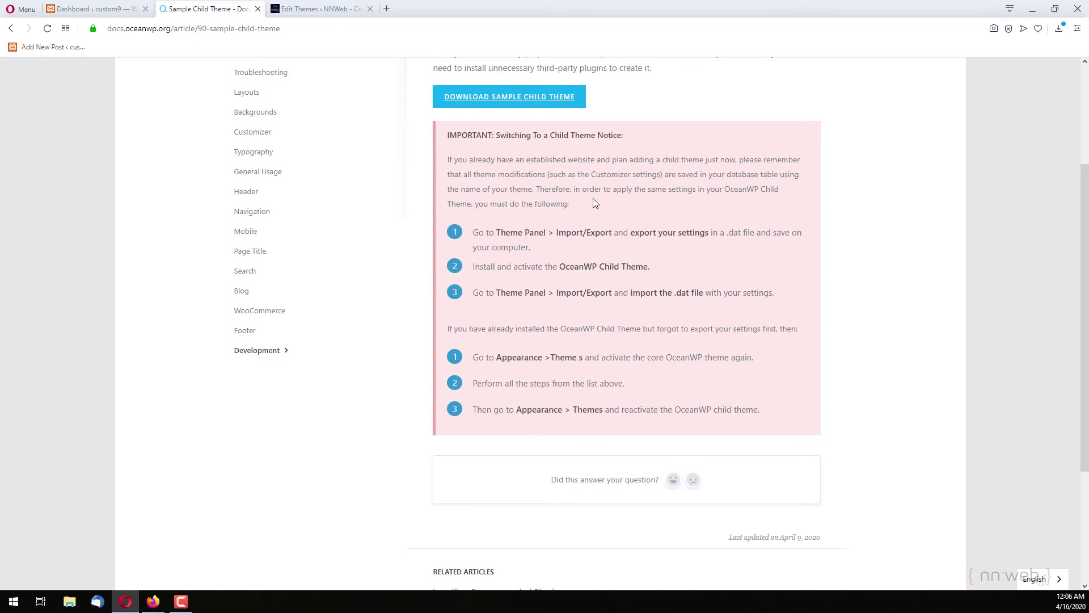
scroll(594, 203, "up", 3)
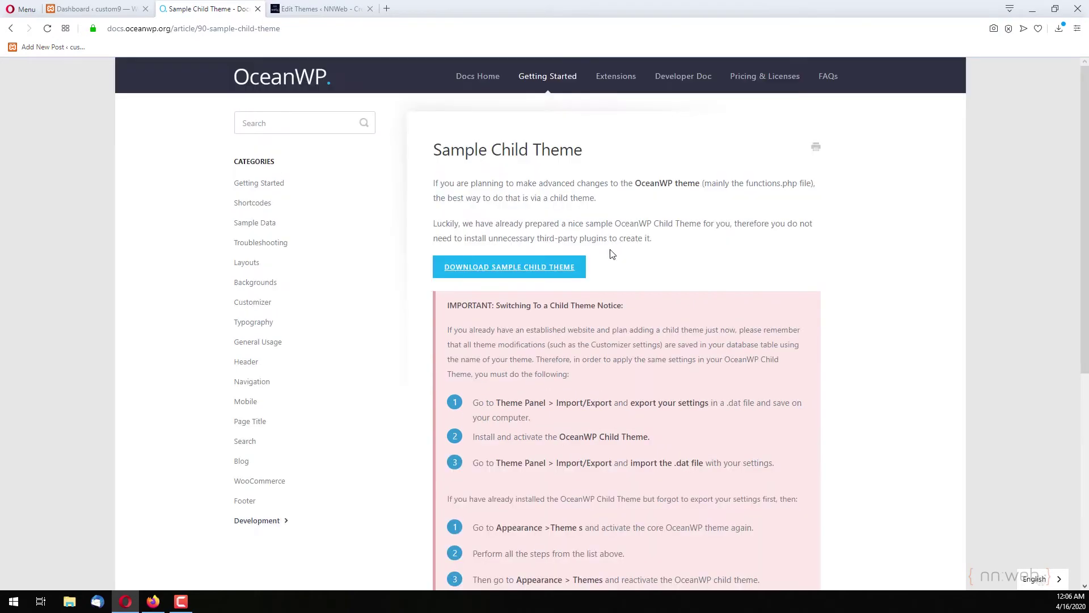
left_click(542, 266)
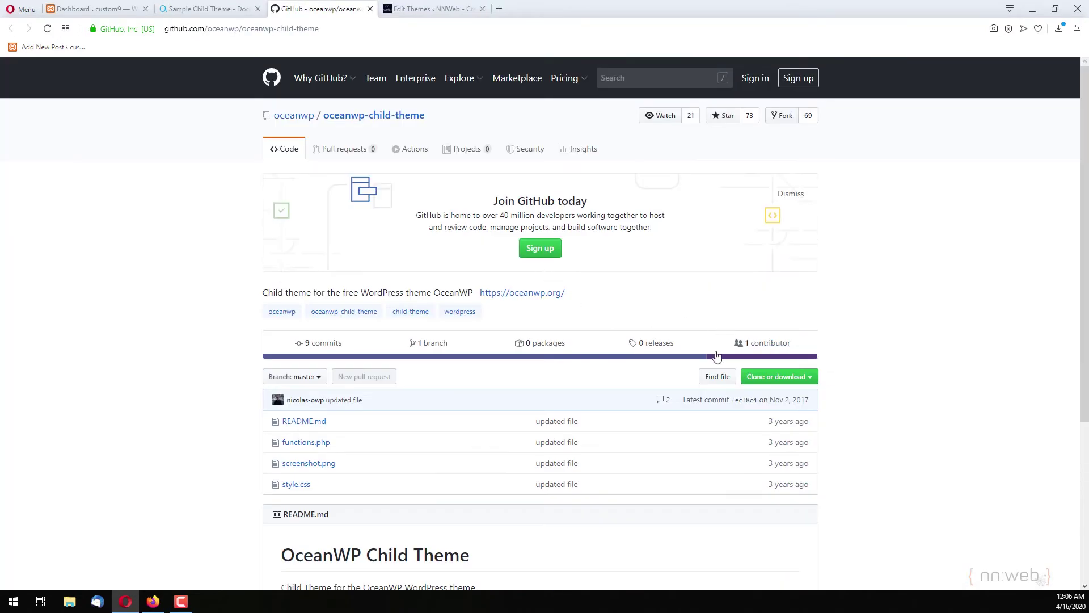
left_click(800, 381)
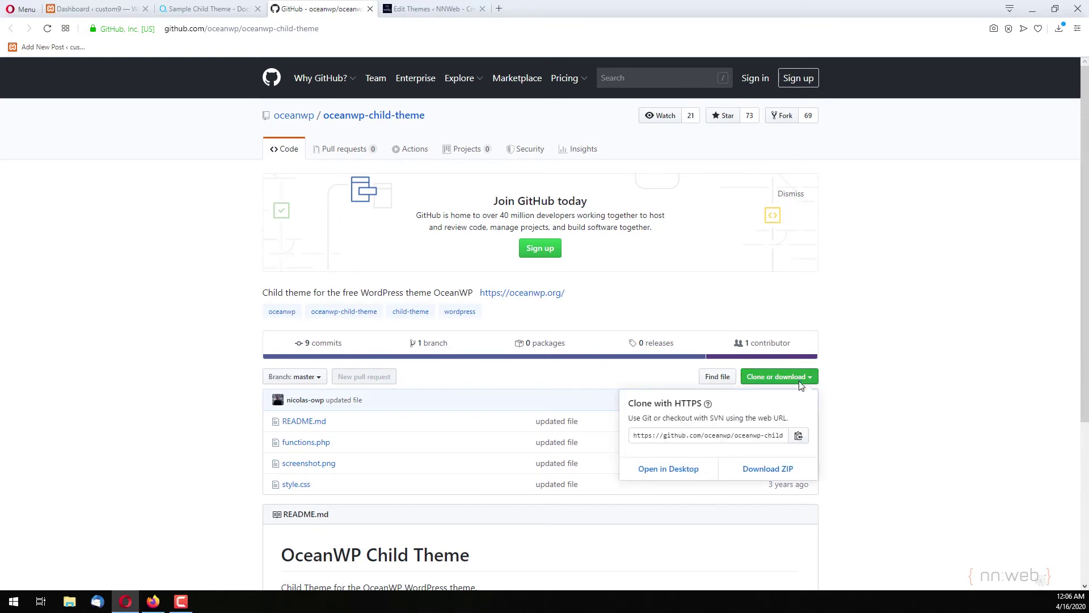
left_click(779, 474)
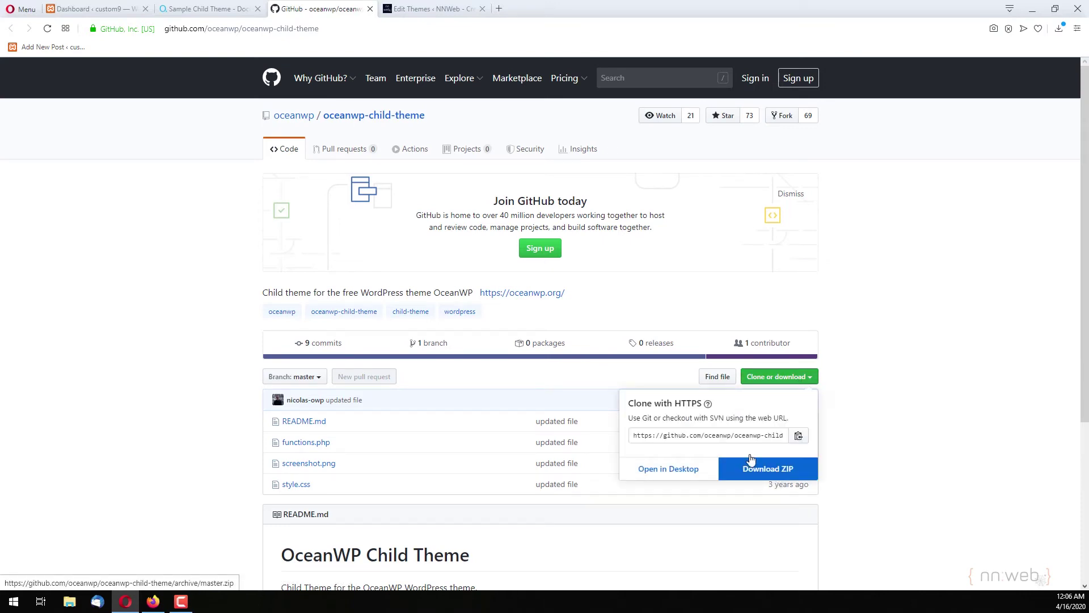
Open the theme upload form on the custom9 site.
left_click(95, 10)
mouse_move(45, 250)
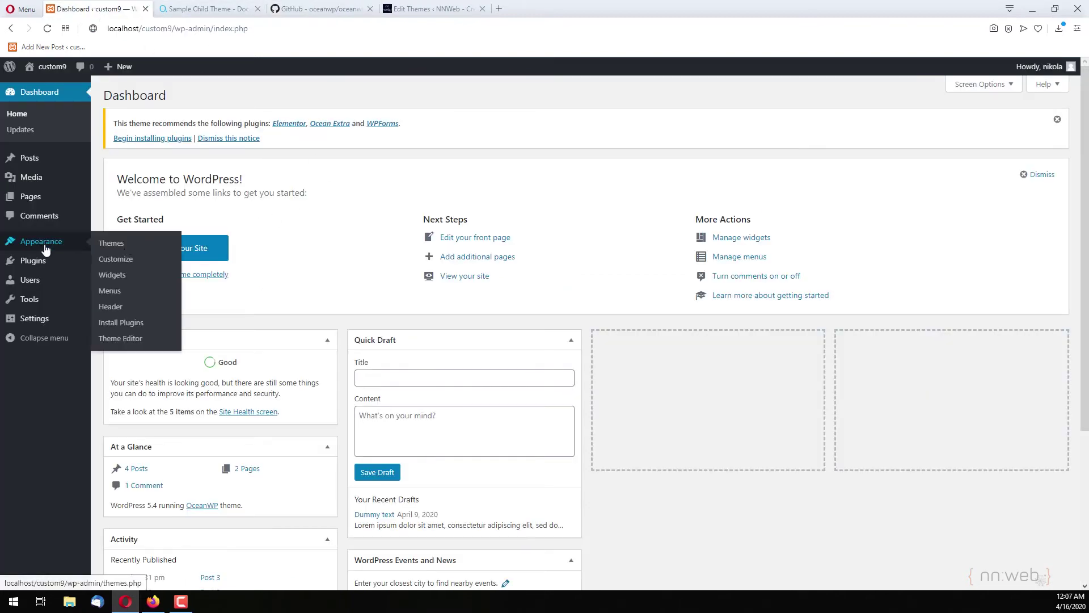
left_click(114, 244)
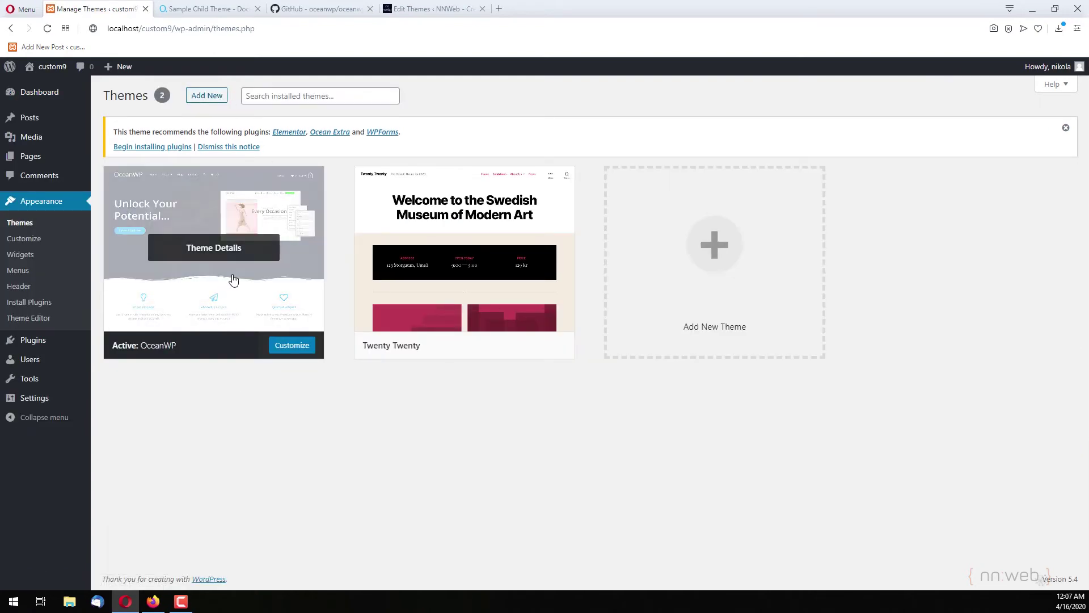
left_click(207, 97)
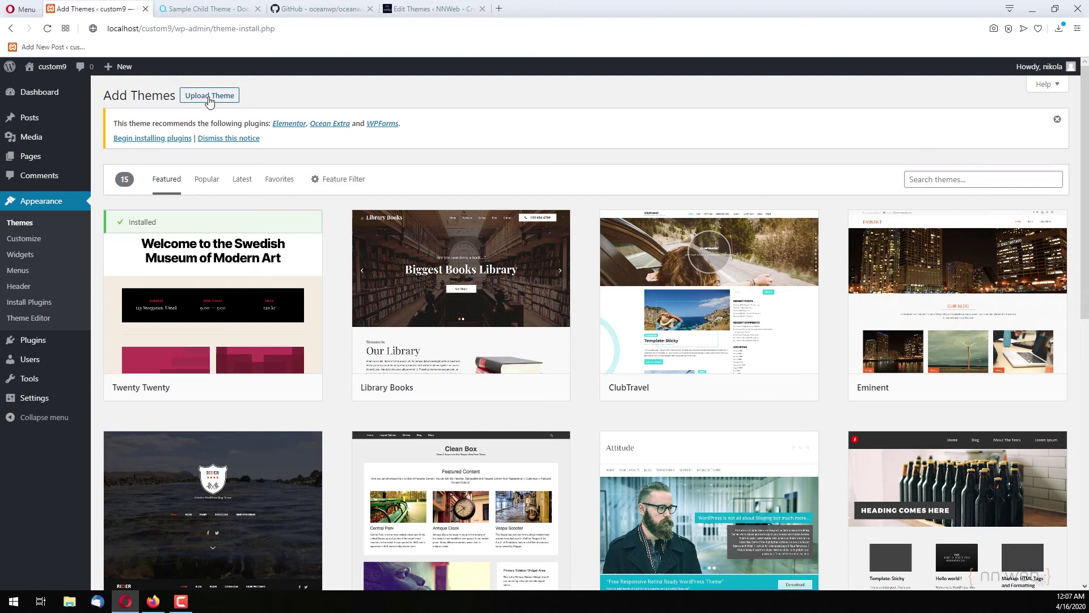
left_click(208, 97)
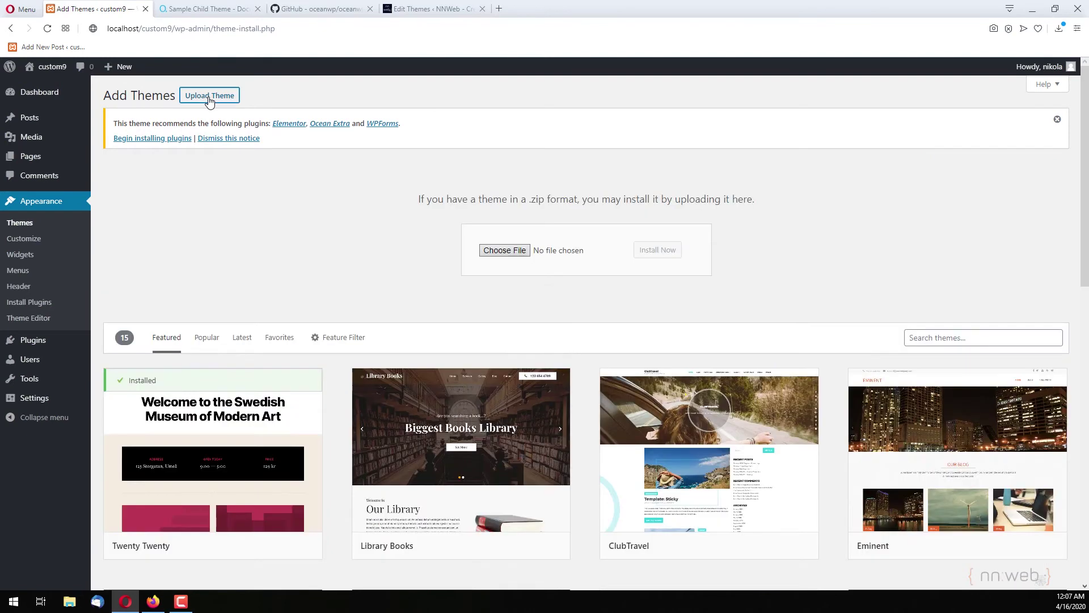
Install the theme from oceanwp-child-theme-master.zip and activate it on the custom9 site.
left_click(501, 250)
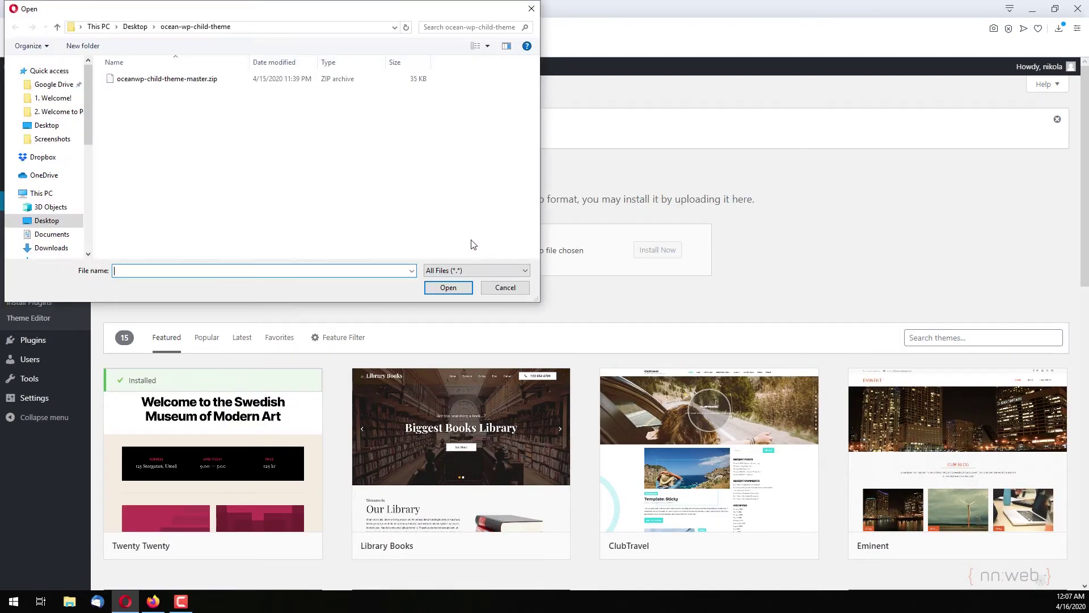
left_click(185, 79)
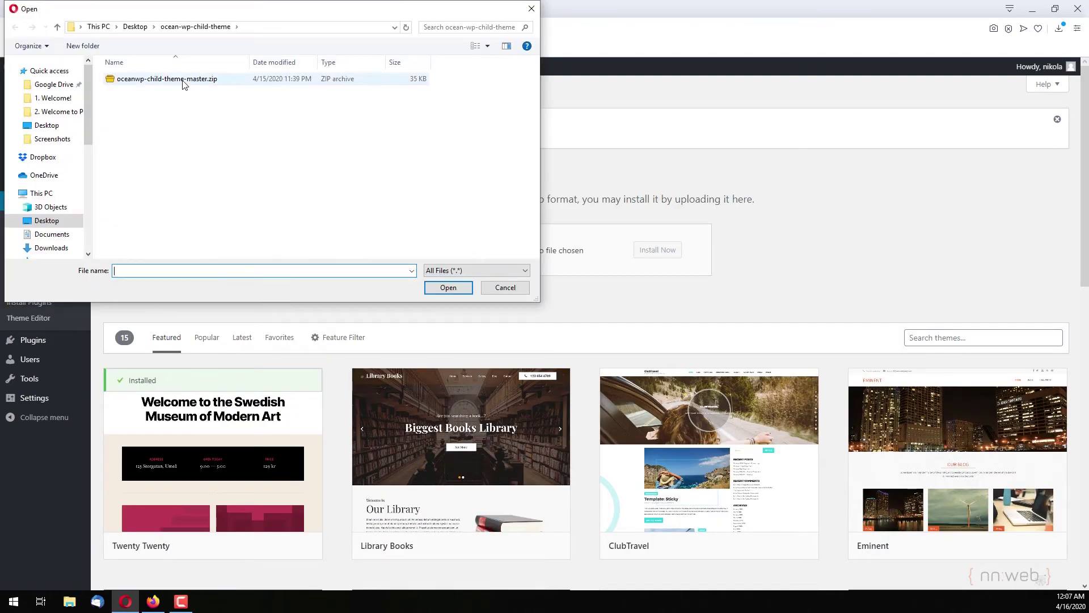
left_click(449, 288)
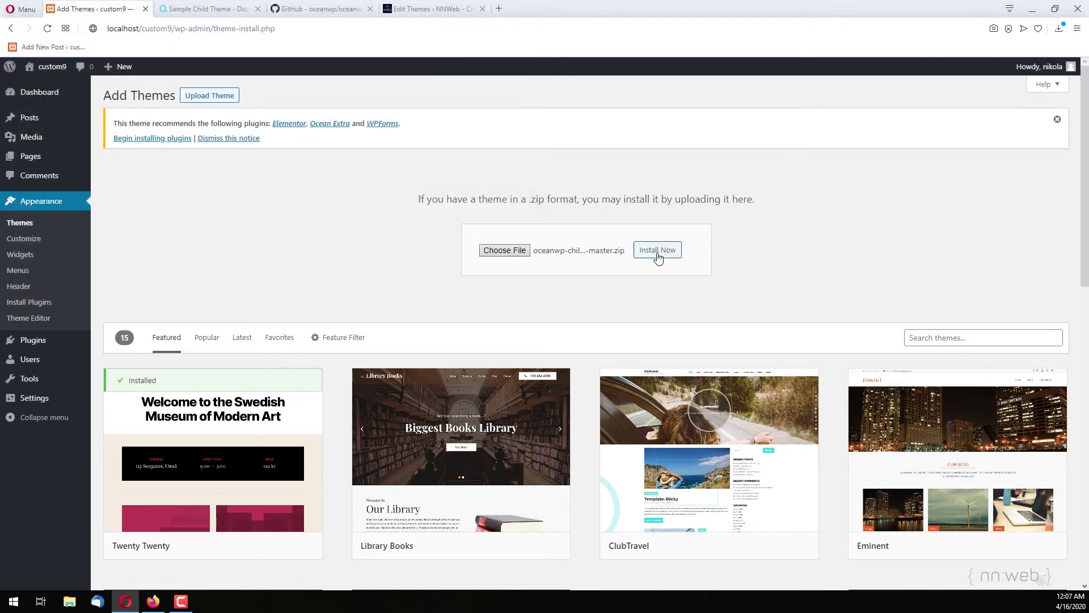
left_click(658, 256)
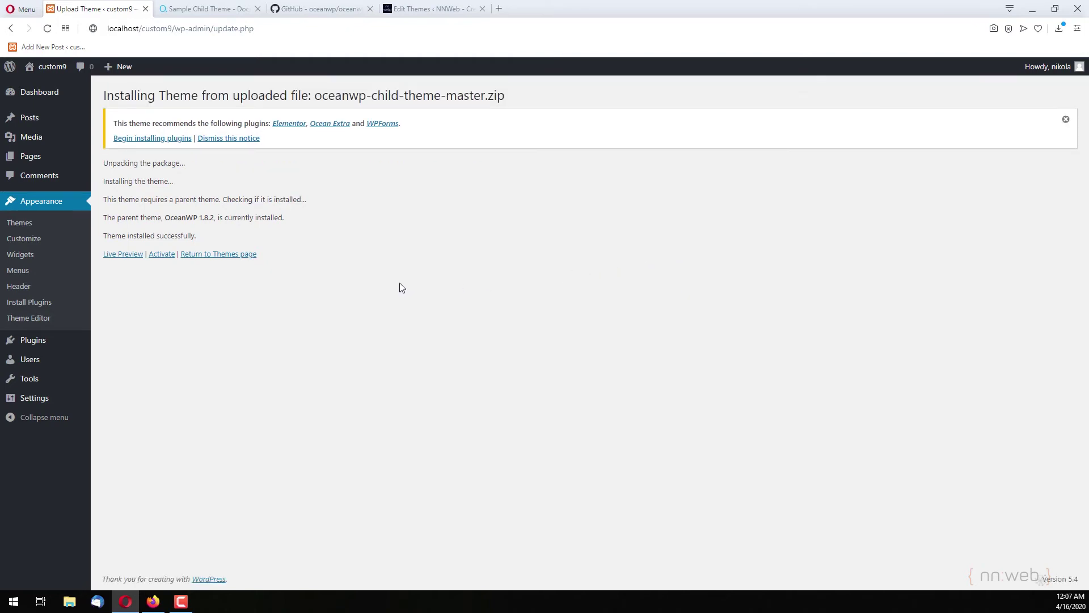
left_click(161, 257)
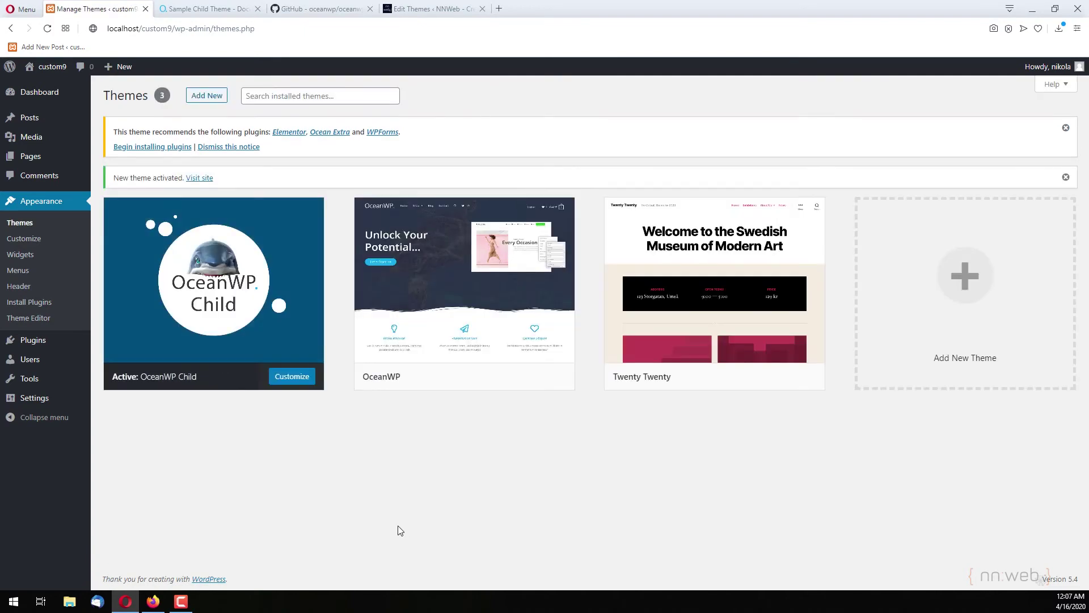
View the Additional CSS section in the custom9 site's customizer, and return to the installed themes.
mouse_move(215, 343)
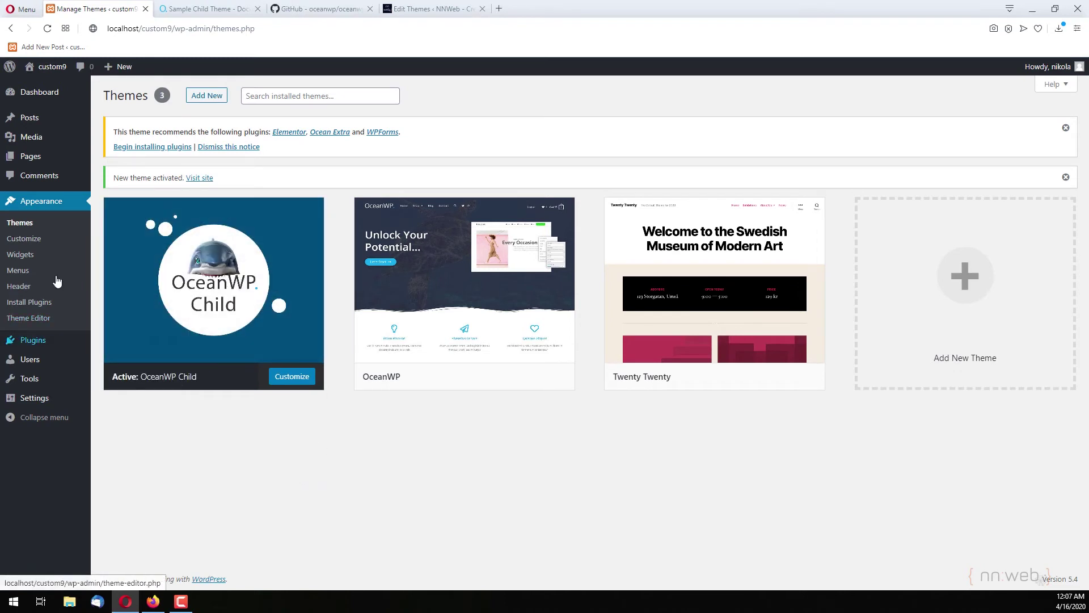
left_click(38, 244)
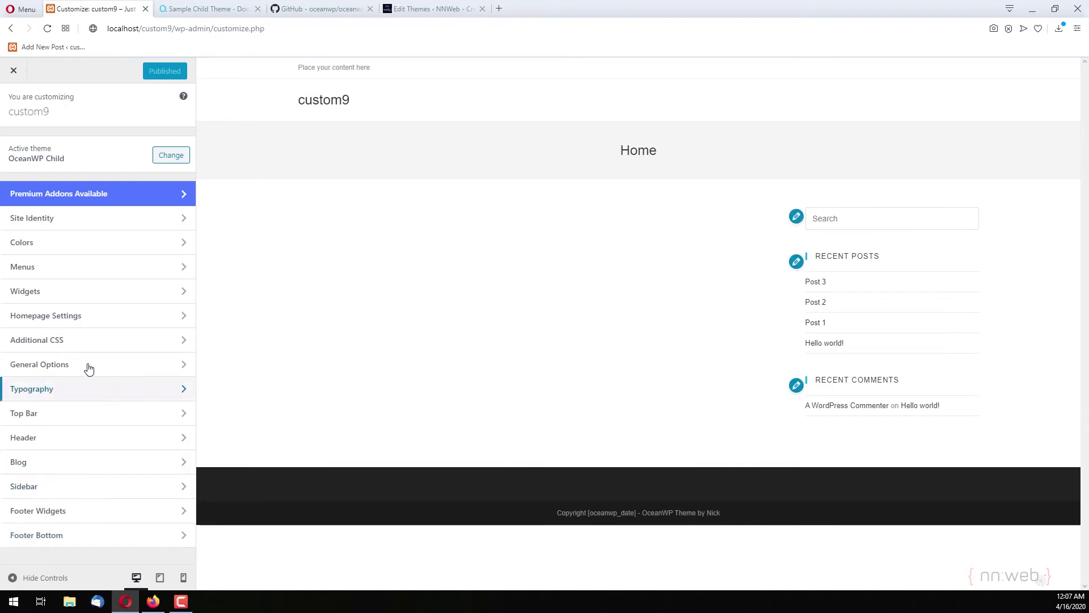
left_click(85, 343)
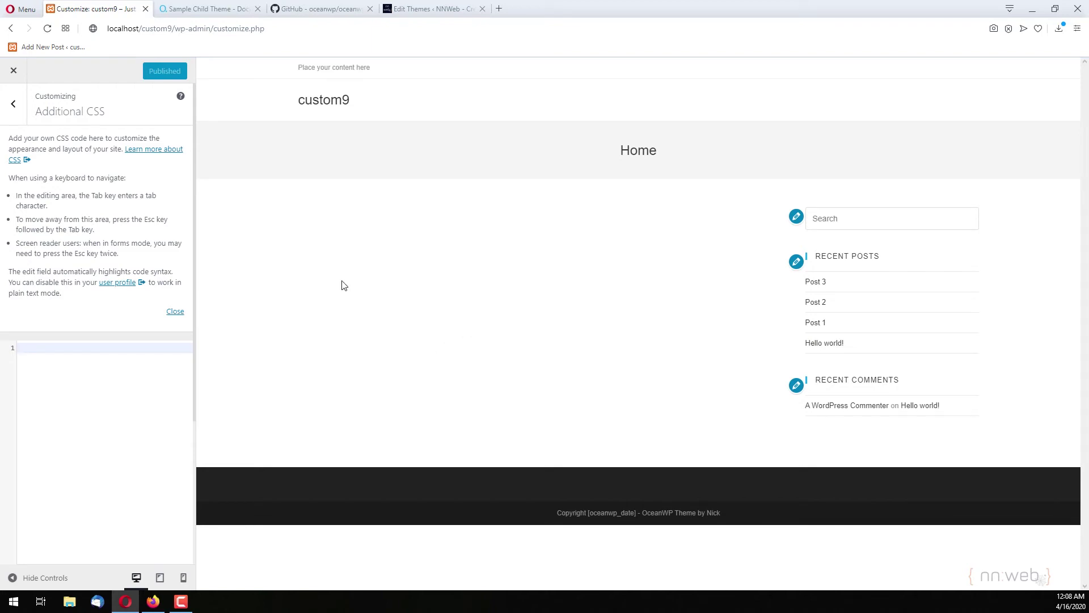
left_click(15, 77)
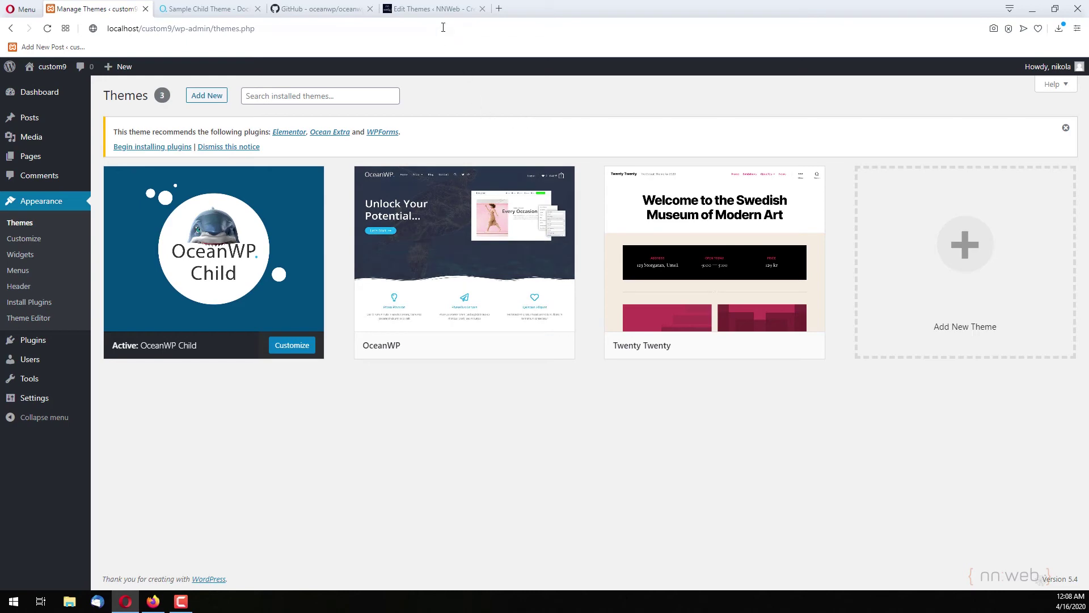
Read the notice about switching to a child theme in the OceanWP documentation.
left_click(437, 10)
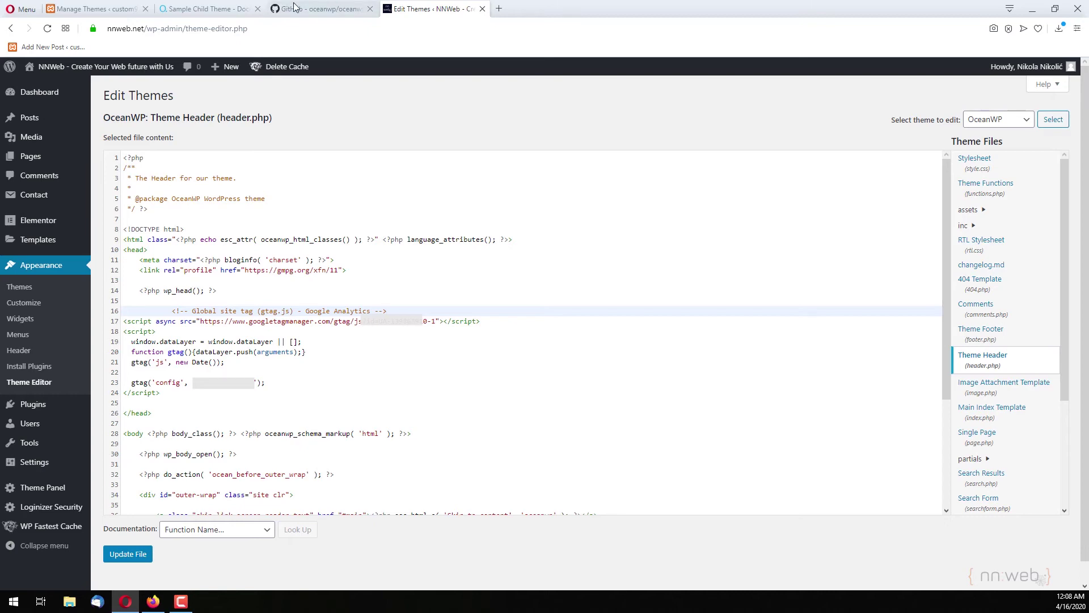
left_click(207, 9)
scroll(564, 196, "down", 3)
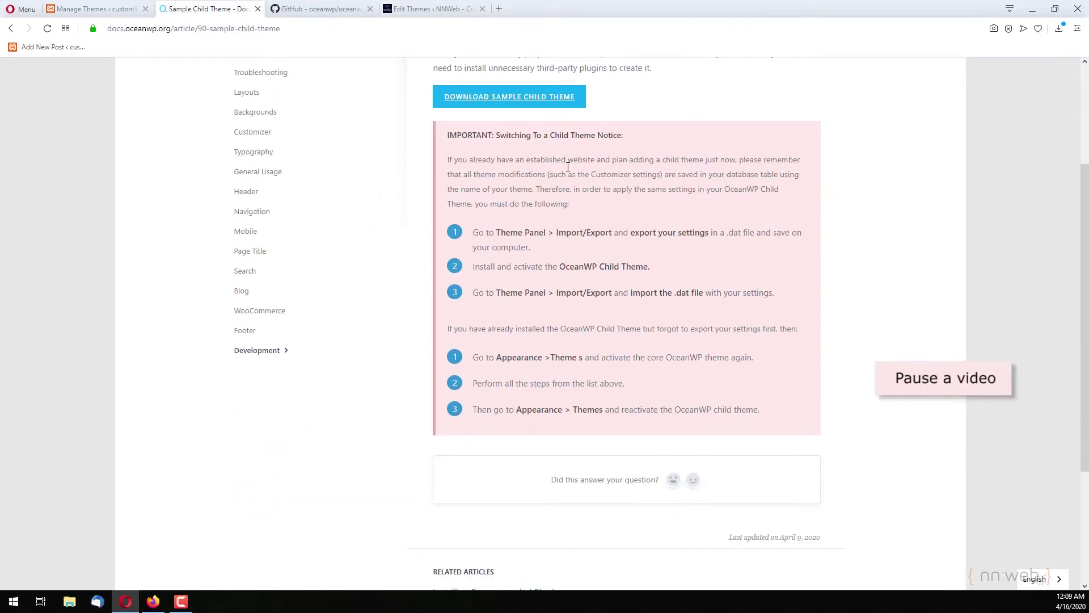
Open the OceanWP settings import and export page on the NNWeb site.
left_click(425, 9)
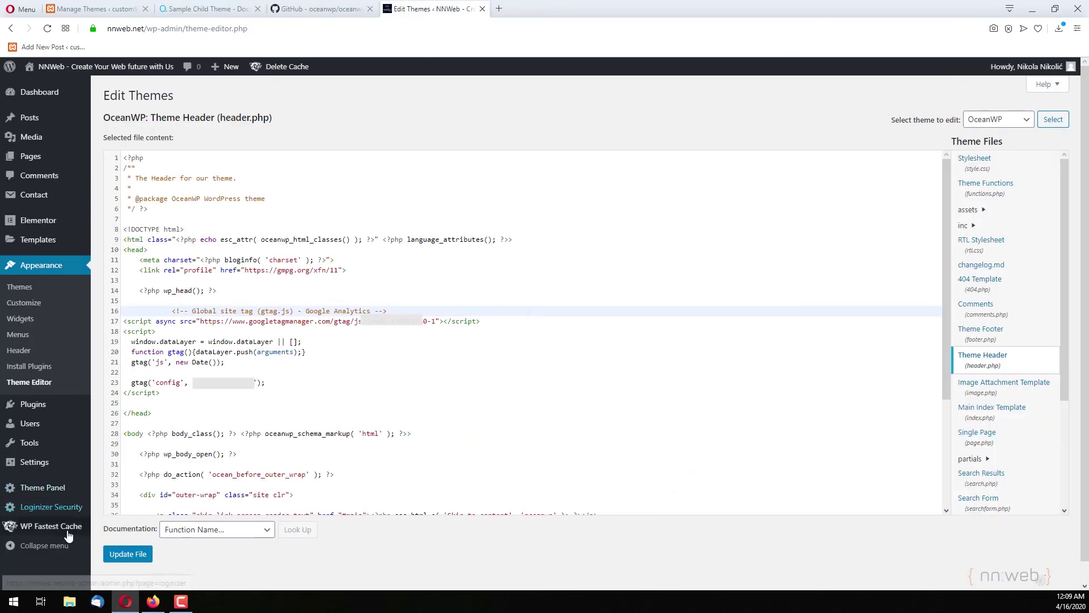
mouse_move(54, 492)
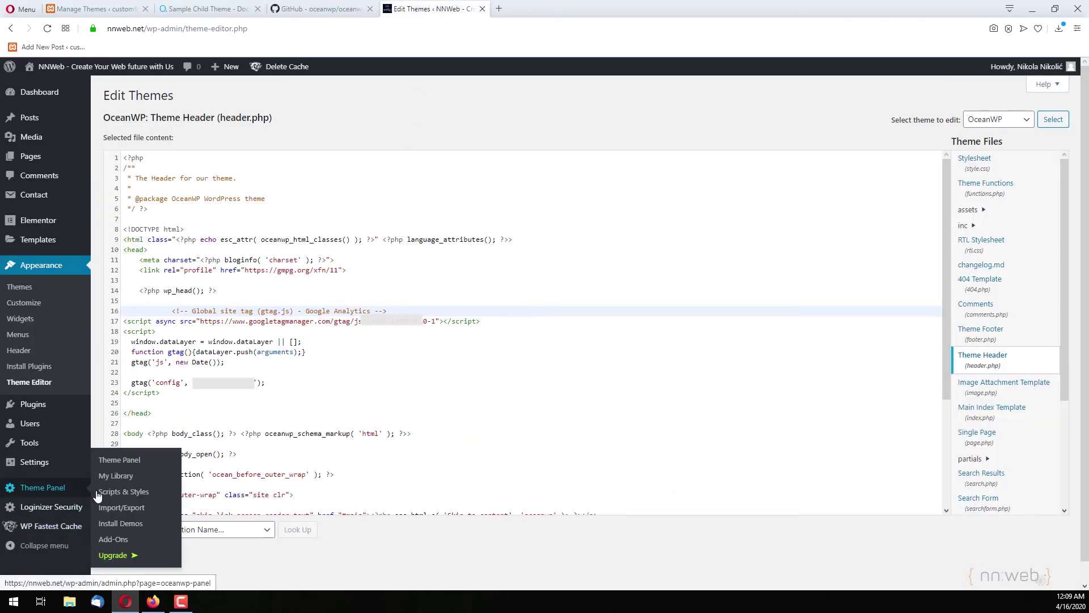
left_click(134, 513)
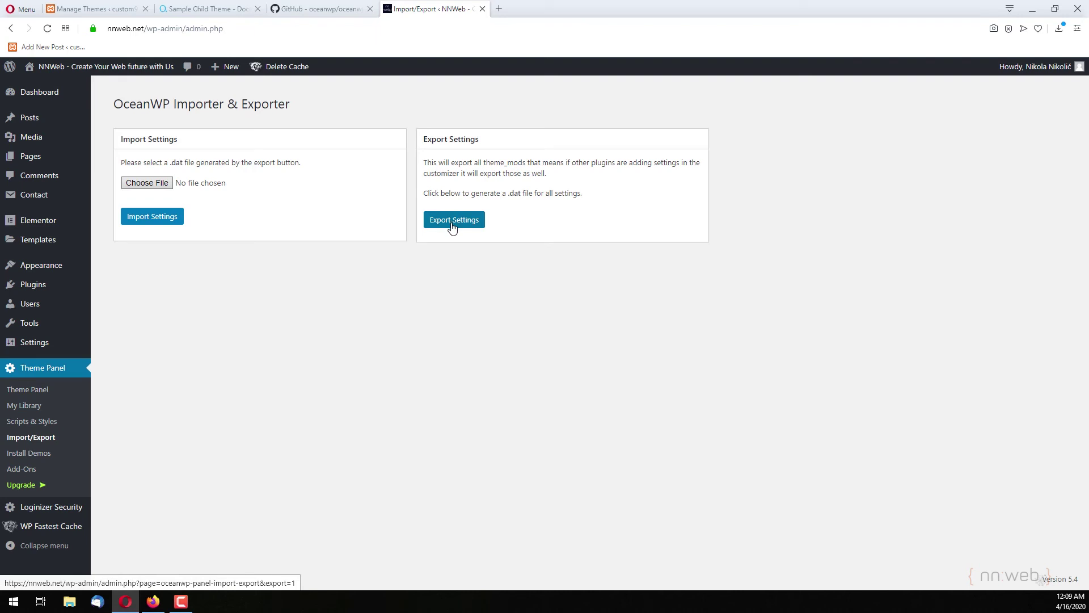
View the installed themes on the NNWeb site, and return to its OceanWP import and export page.
mouse_move(58, 274)
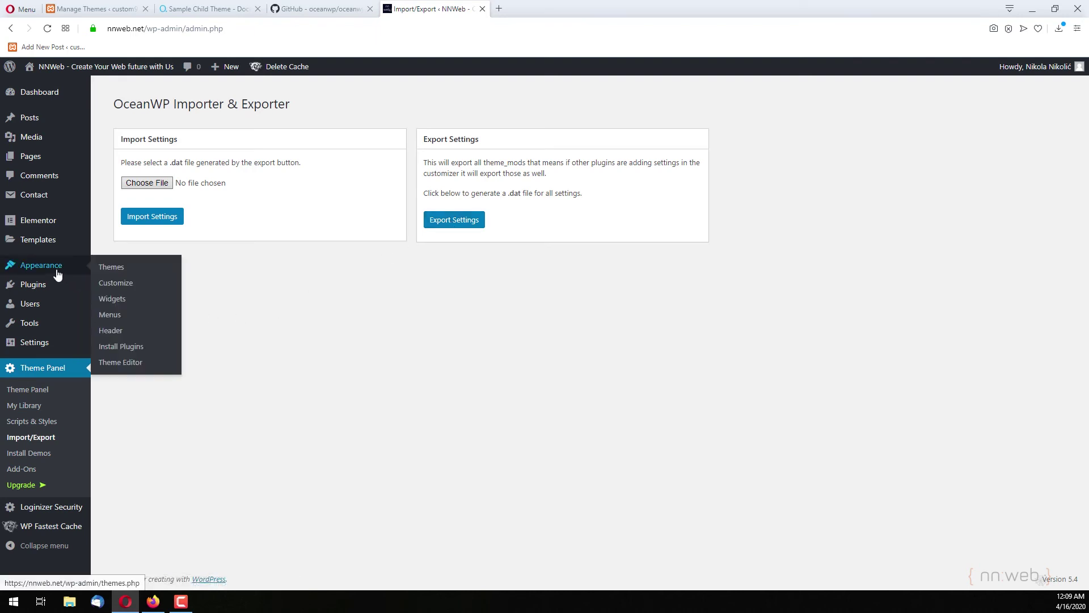
left_click(111, 268)
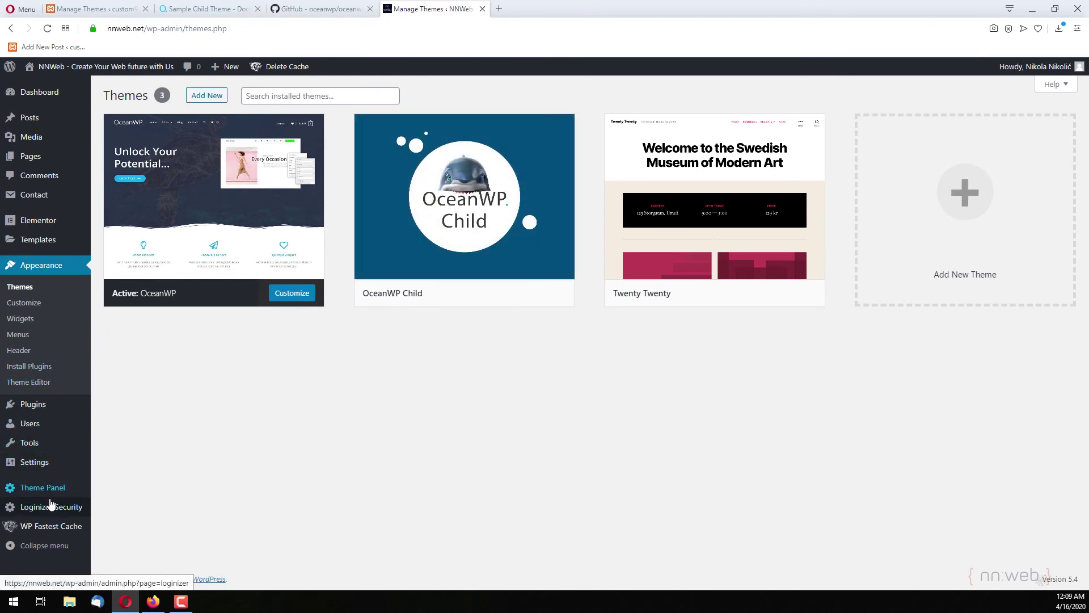
mouse_move(50, 496)
left_click(138, 487)
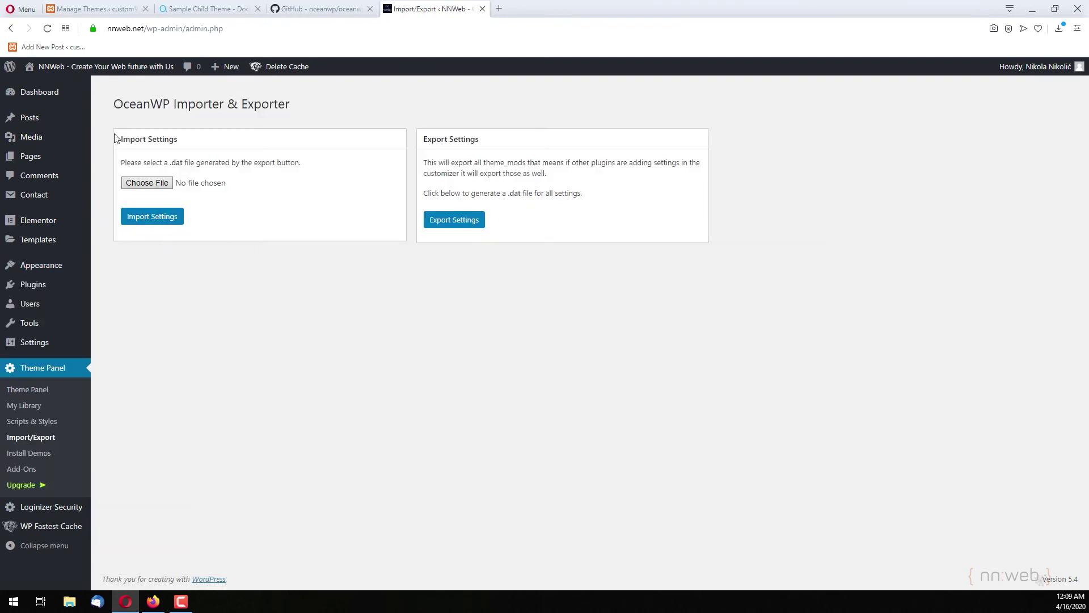
Open the page for adding new themes on the custom9 site.
left_click(102, 7)
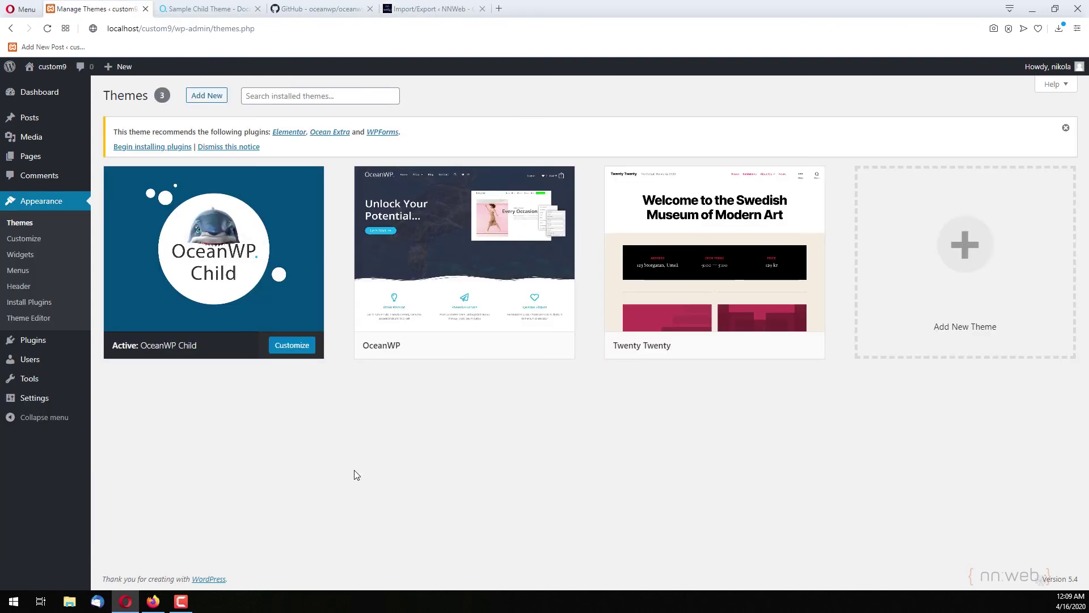
left_click(20, 223)
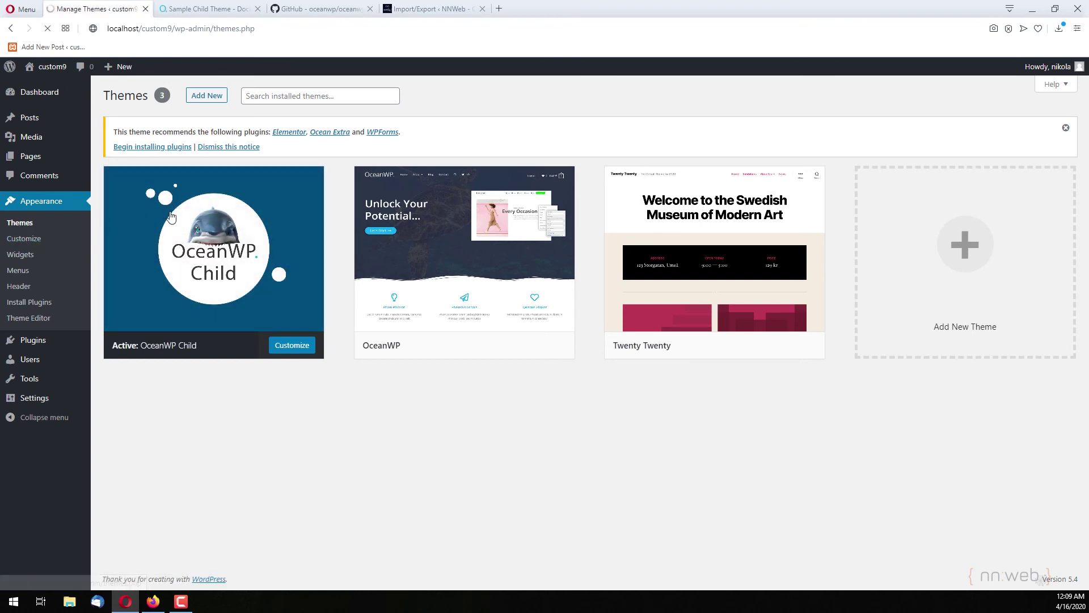
left_click(206, 95)
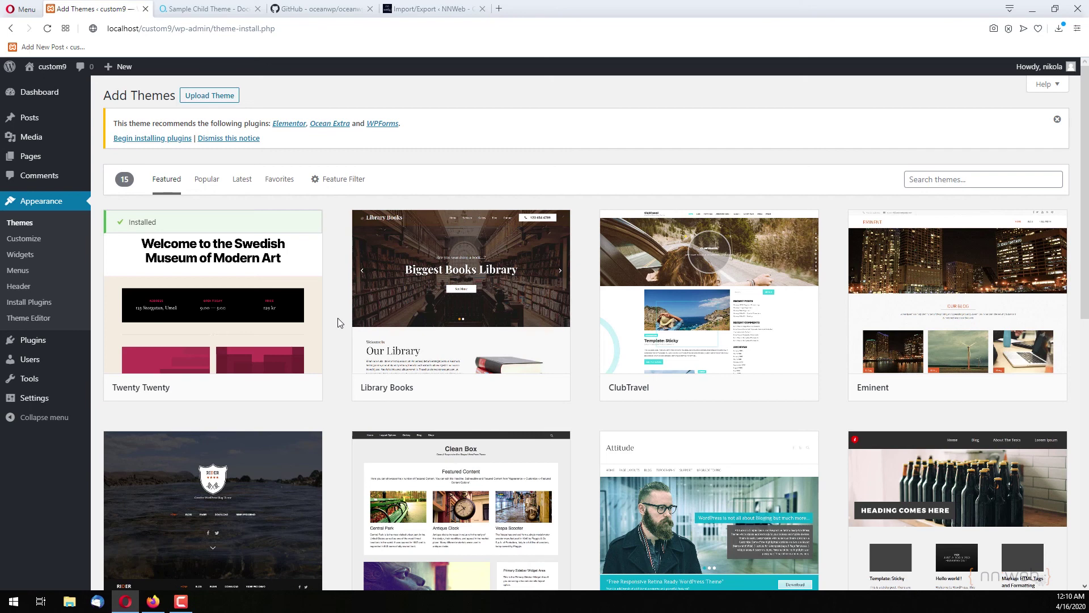
left_click(222, 6)
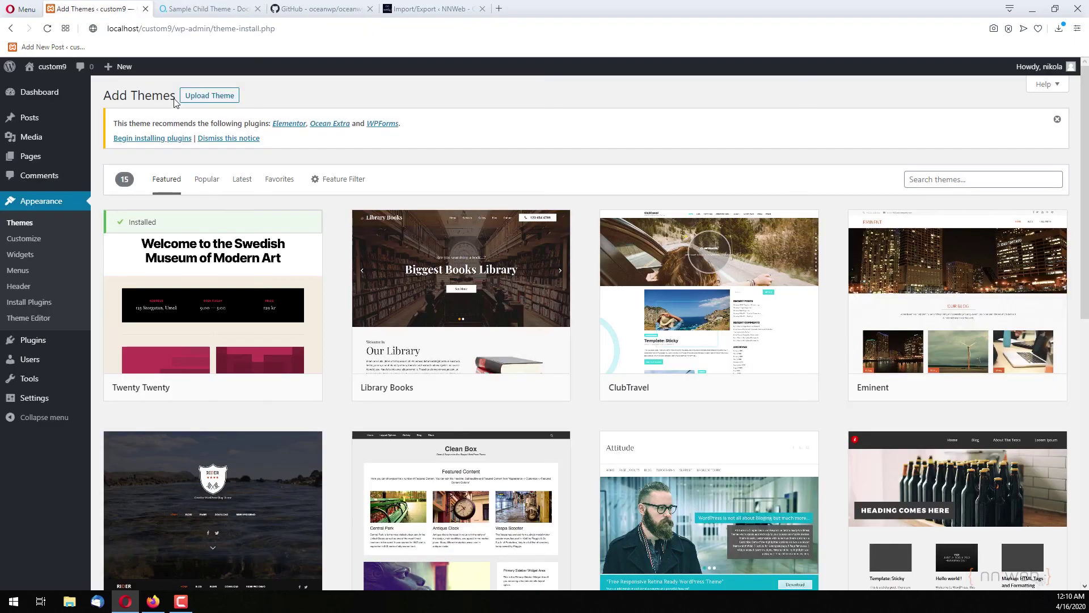
left_click(128, 9)
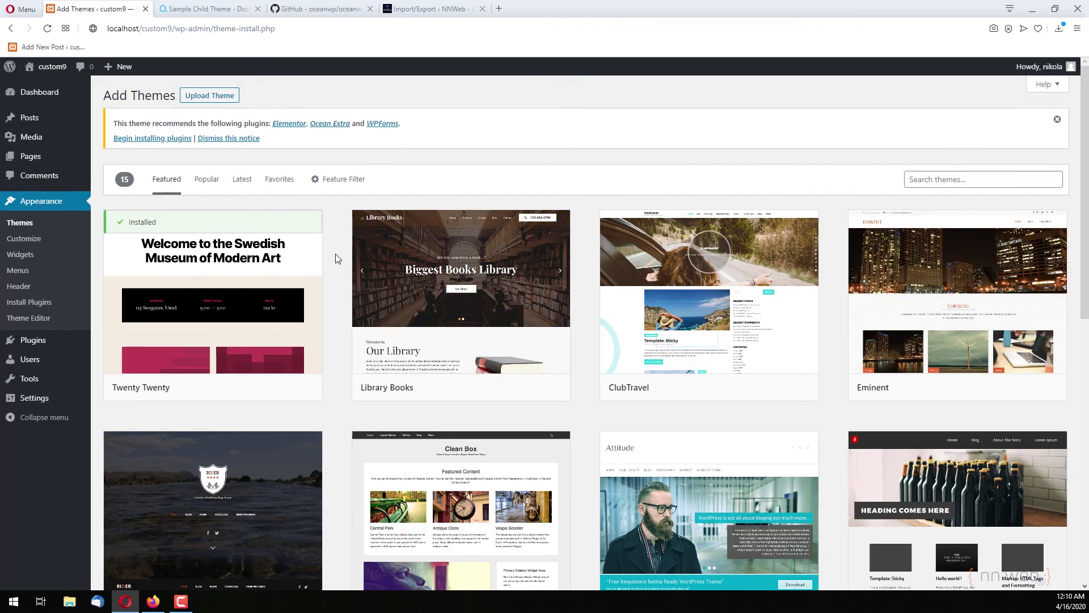